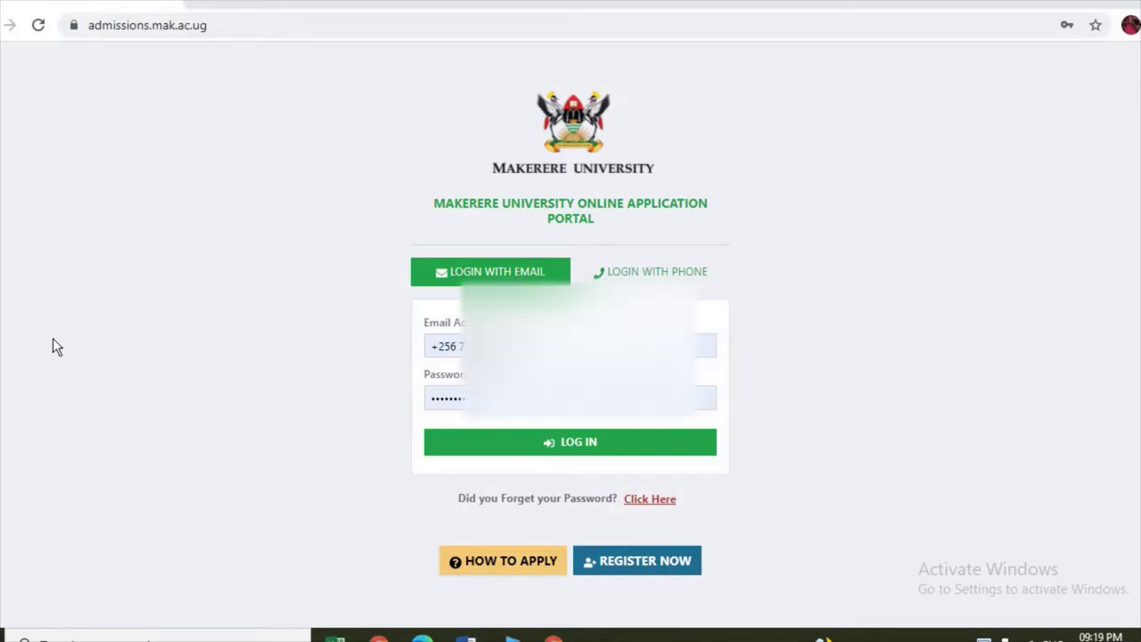
Review the How to Apply guidelines on the admissions.mak.ac.ug portal and return to the login page.
click(224, 25)
click(223, 25)
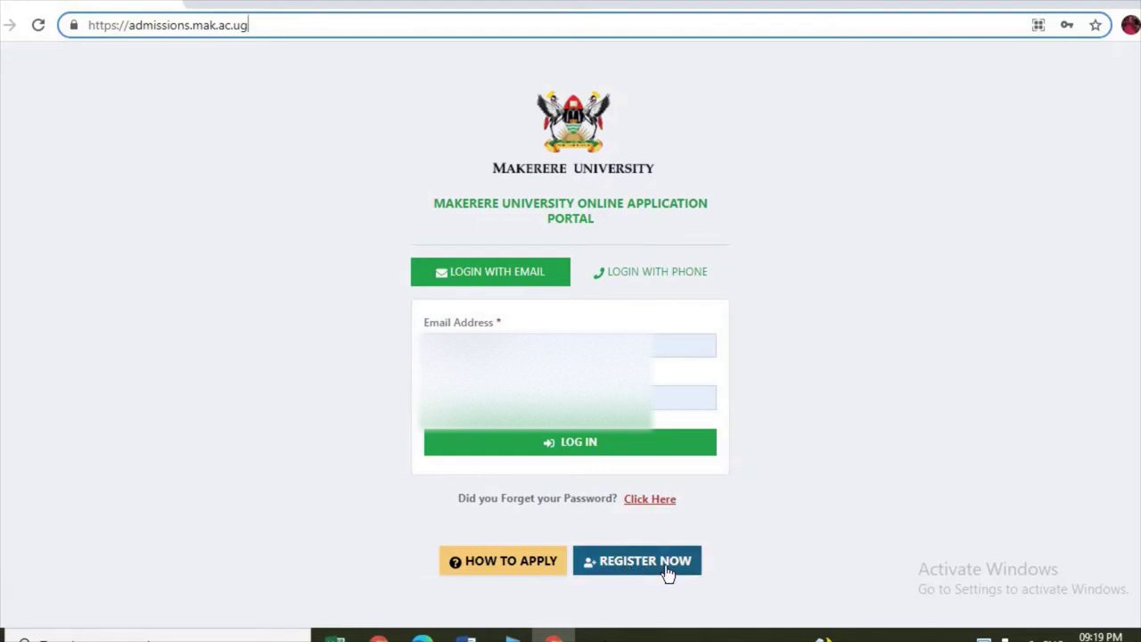
click(508, 571)
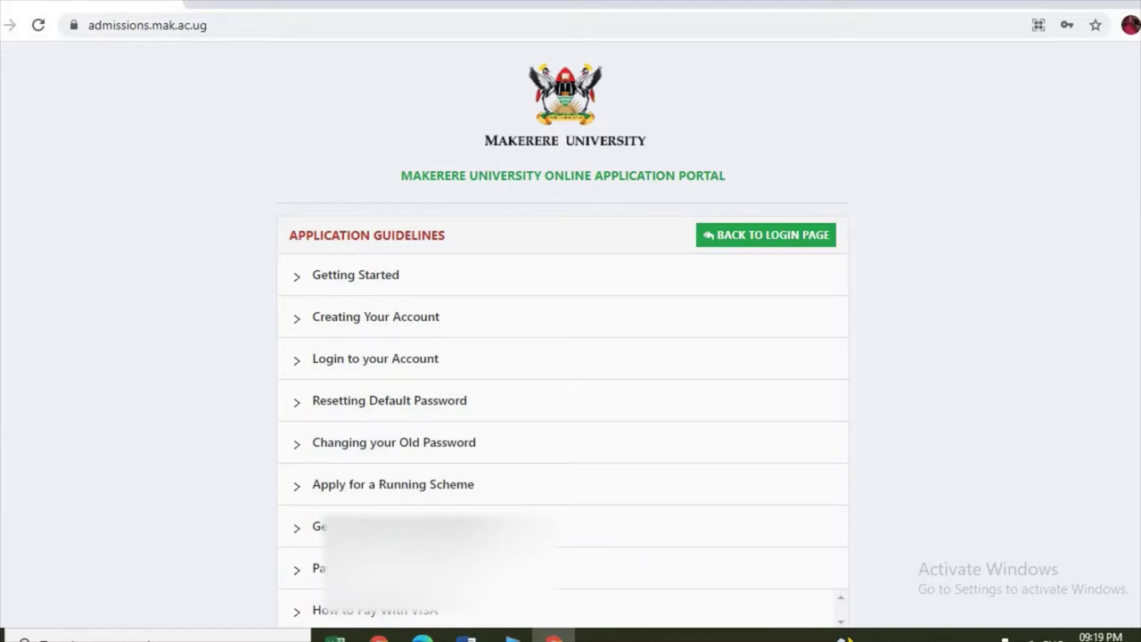
scroll(563, 357, down, 1)
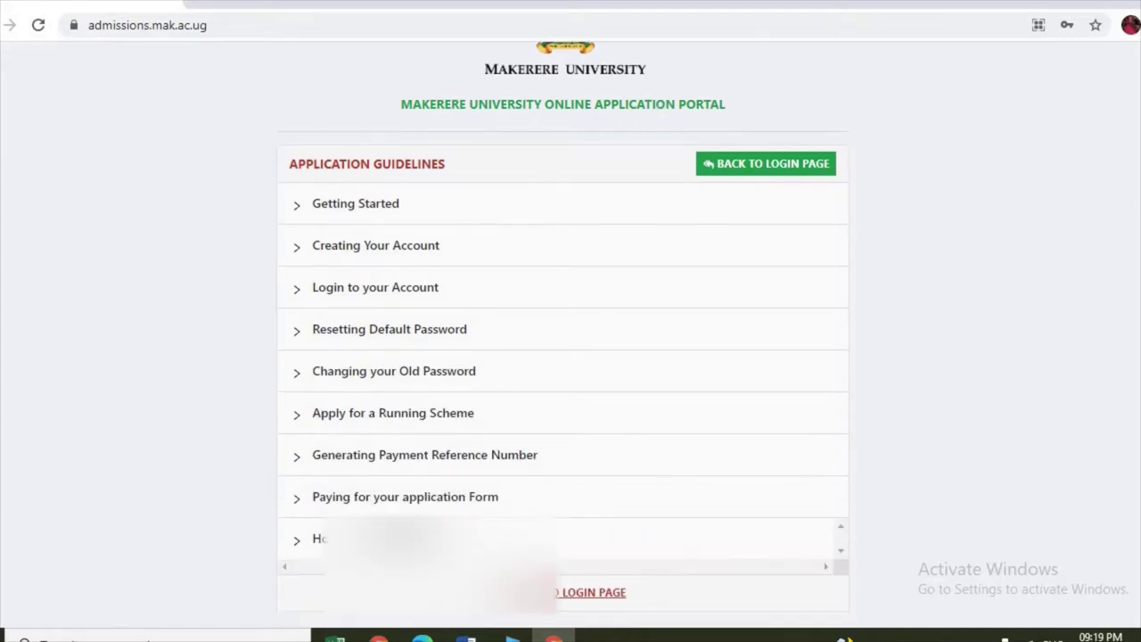
scroll(1114, 125, up, 1)
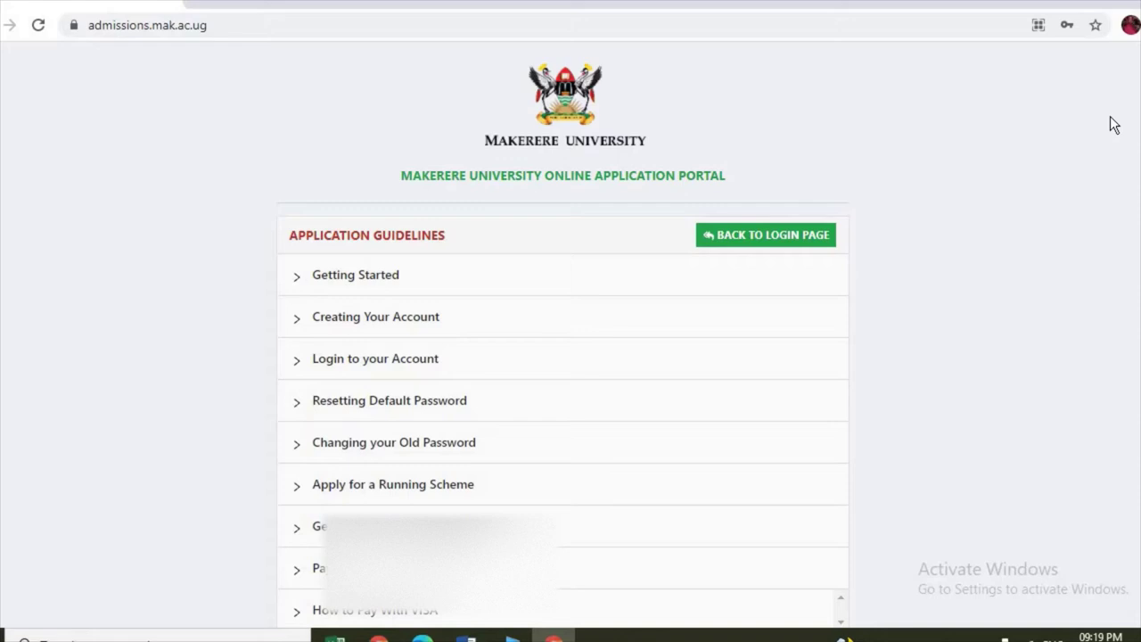
click(769, 237)
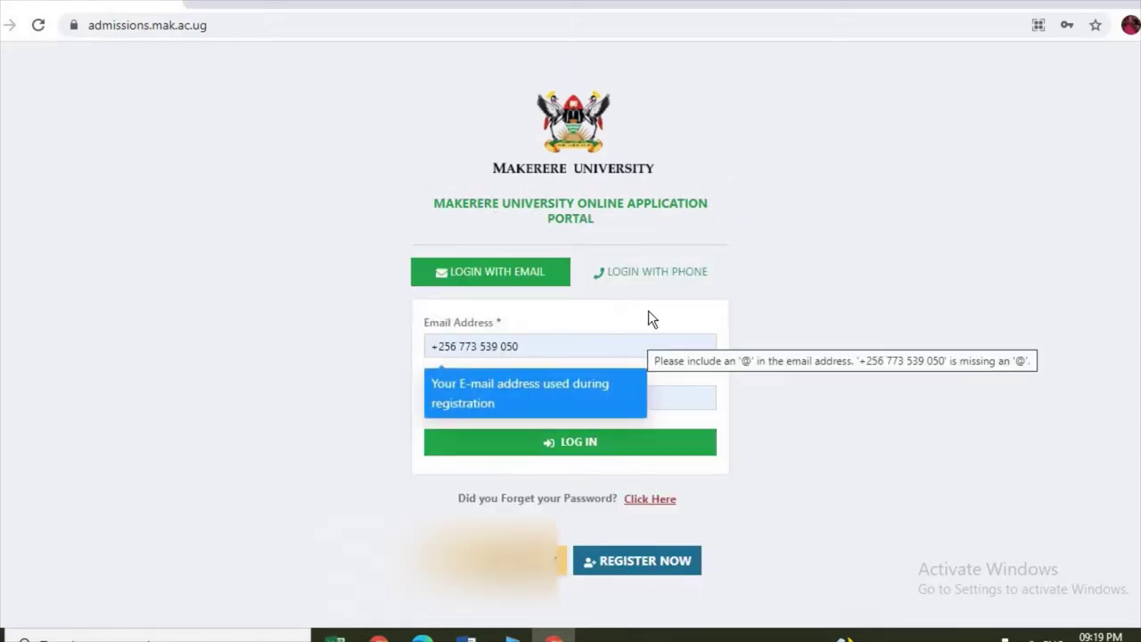
Log in to the application portal by phone, filling in the saved phone number and account password.
click(656, 278)
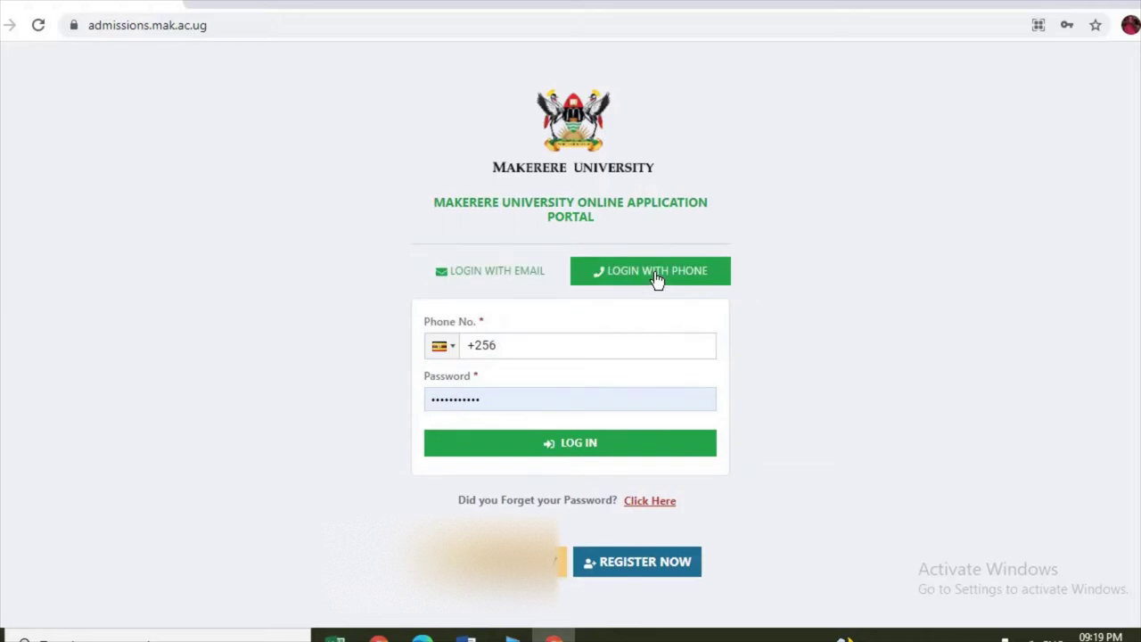
click(524, 345)
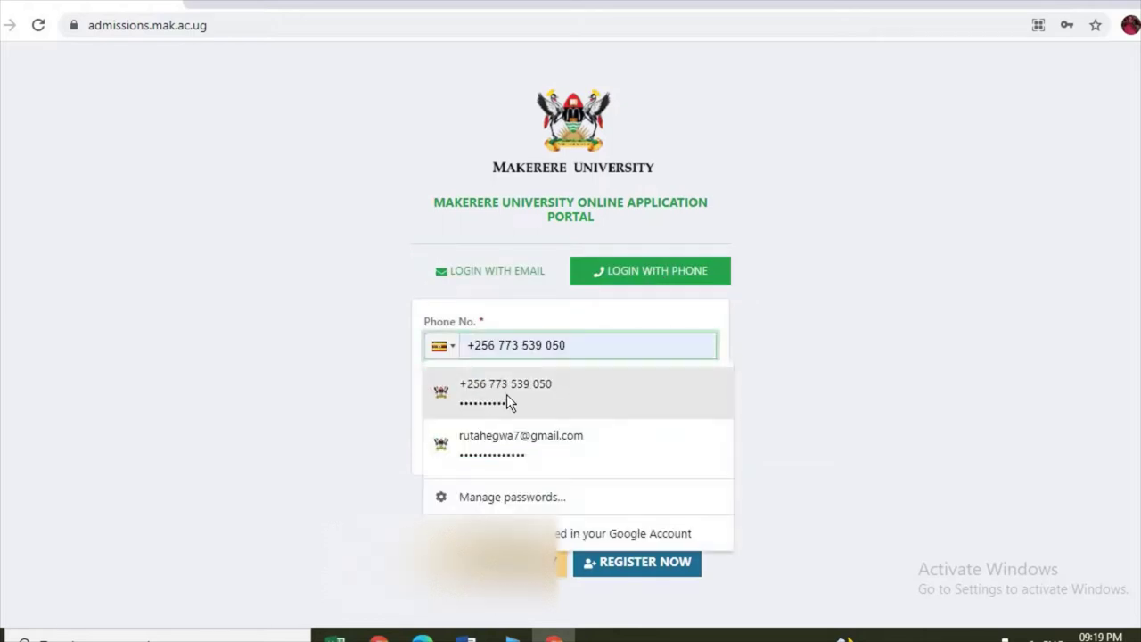
click(506, 394)
click(574, 446)
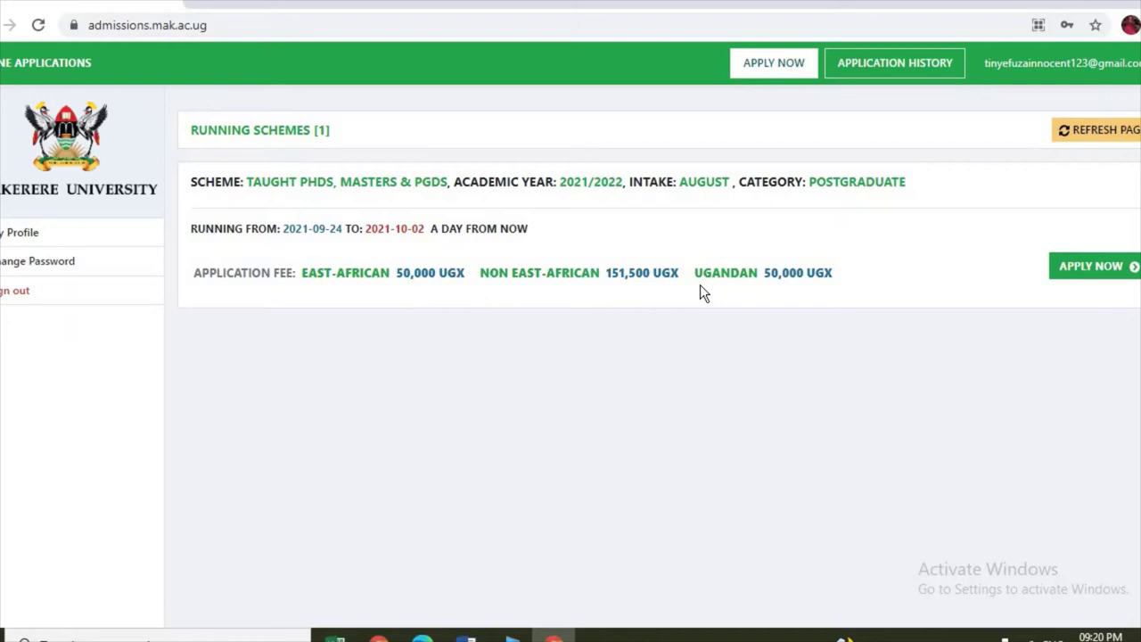
Start an application for the Taught PhDs, Masters & PGDs scheme and dismiss the low-battery notice.
click(1091, 267)
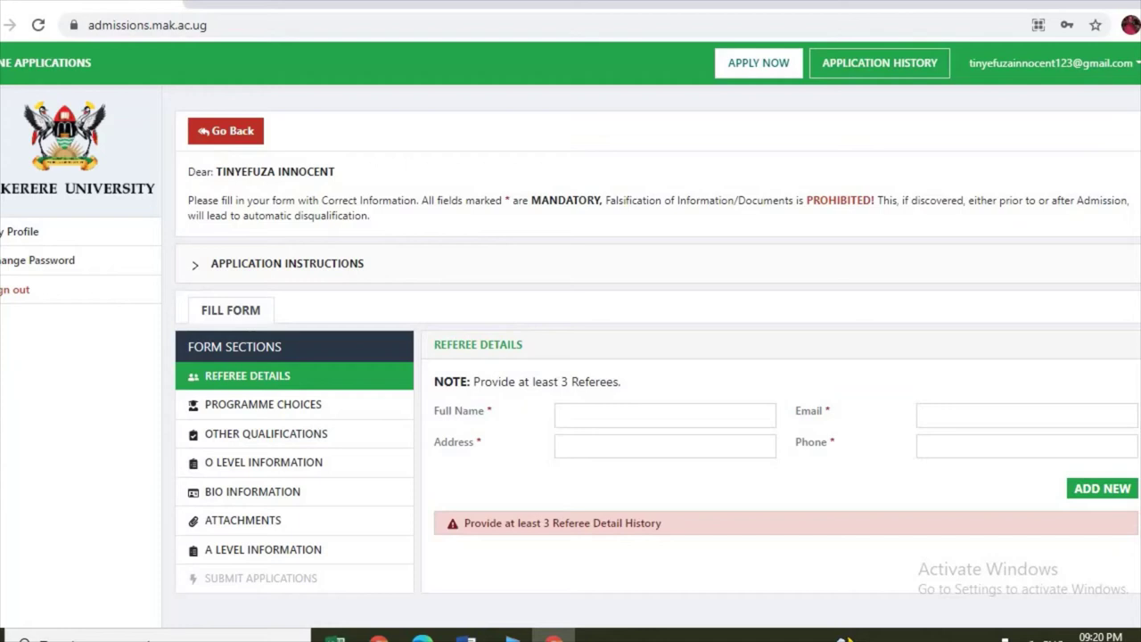
scroll(570, 357, down, 1)
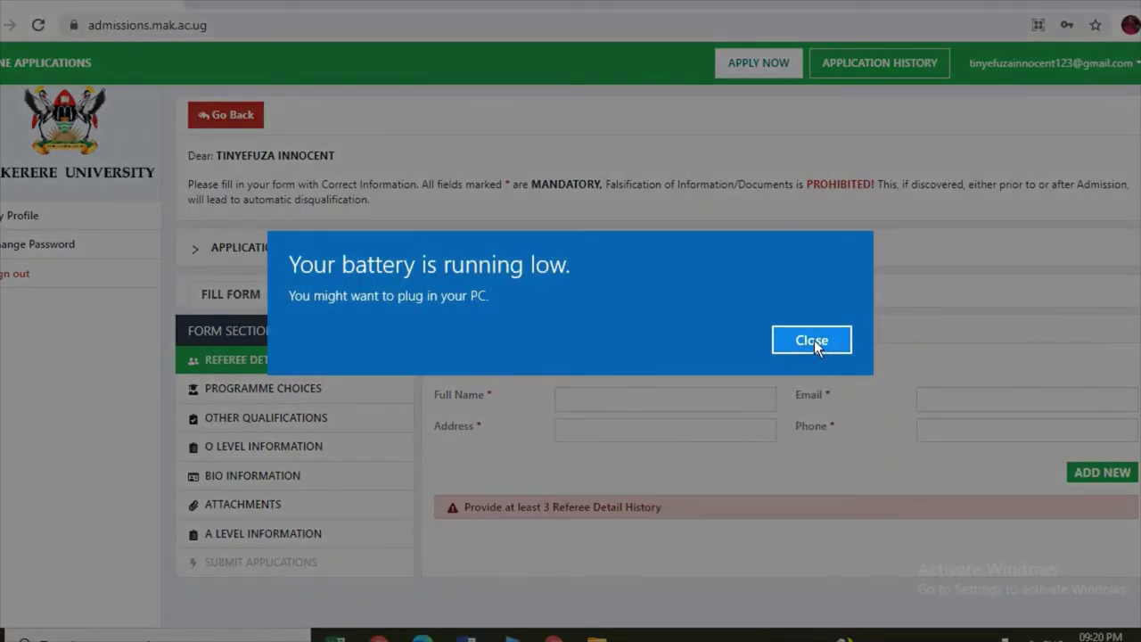
click(813, 340)
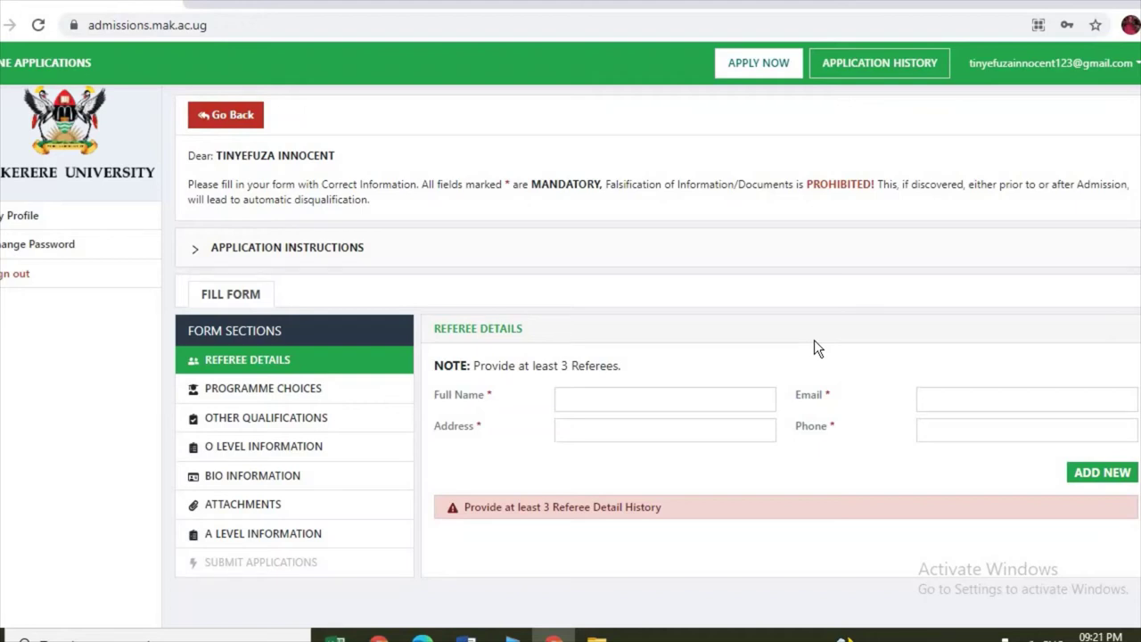
Examine the running programmes and search field offered for the 1st choice, and close the list without adding a programme.
click(293, 399)
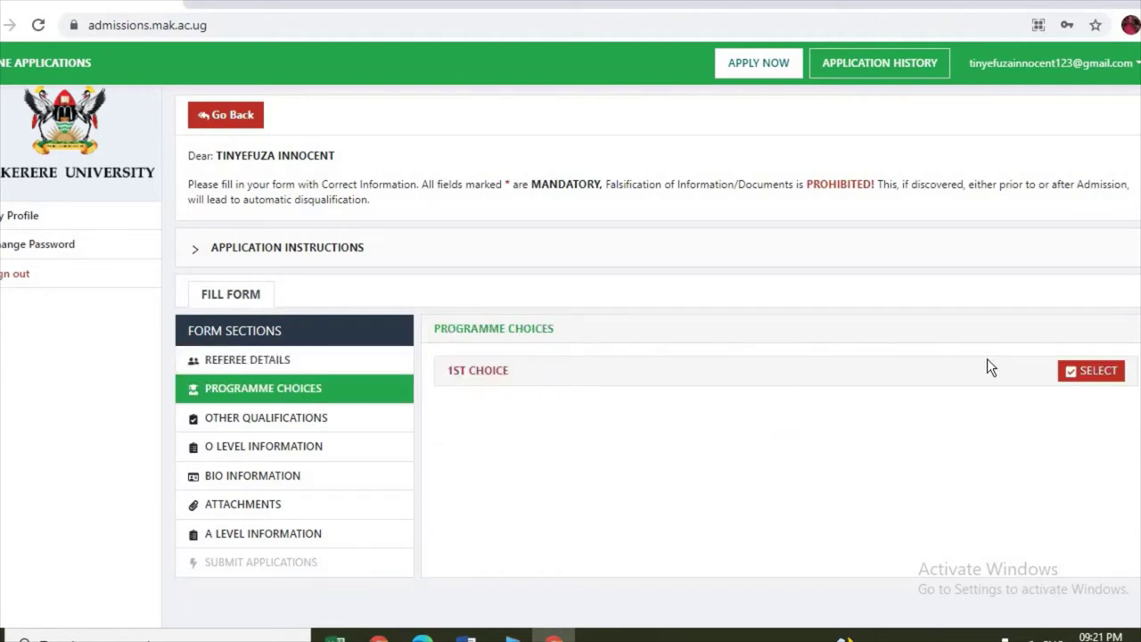
click(1106, 373)
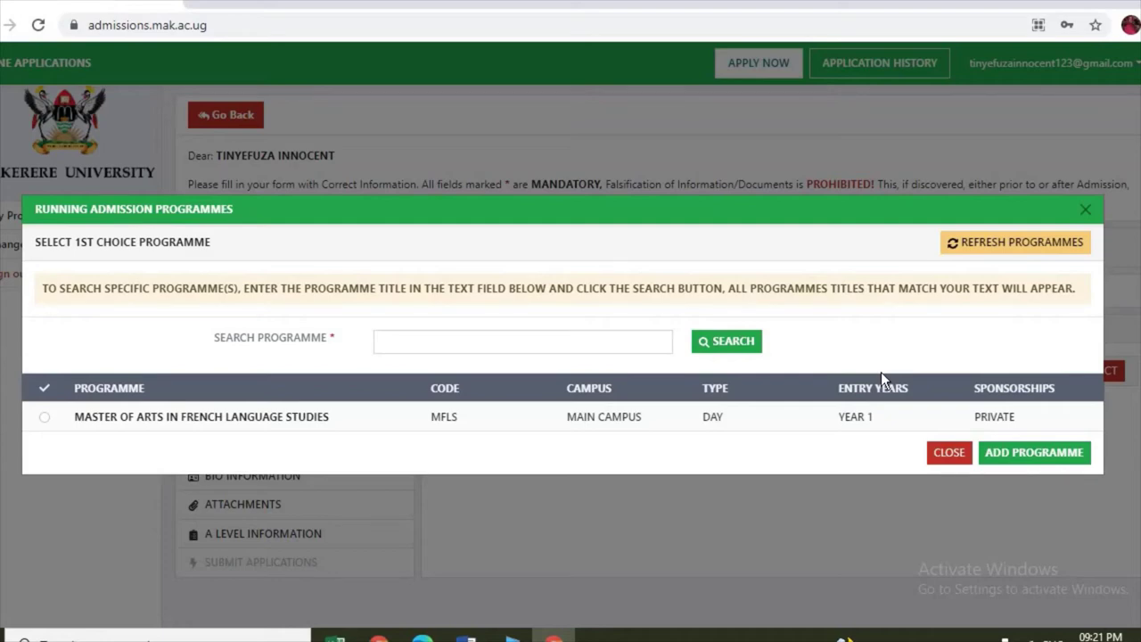
click(495, 338)
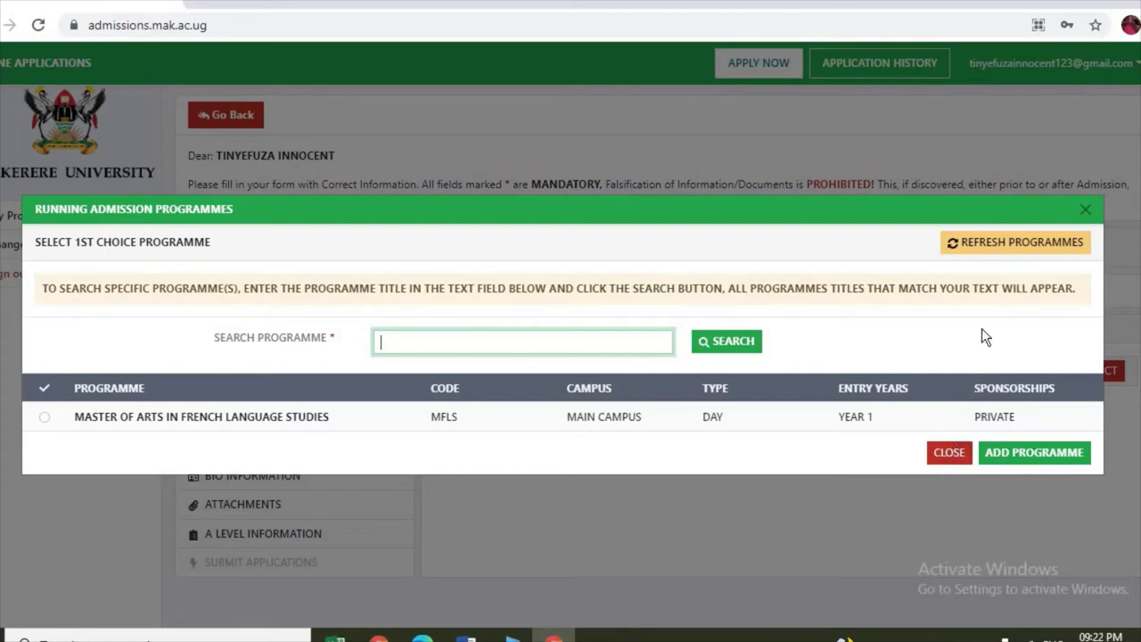
click(1084, 212)
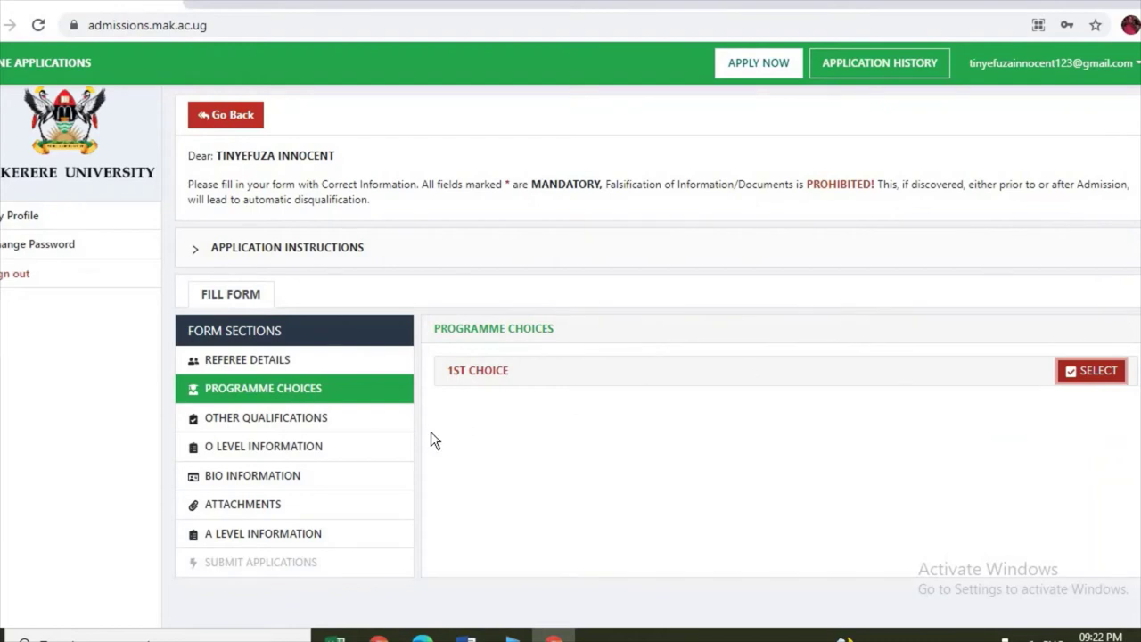
Examine the fields of the Other Qualifications section and the available Classification options.
click(312, 421)
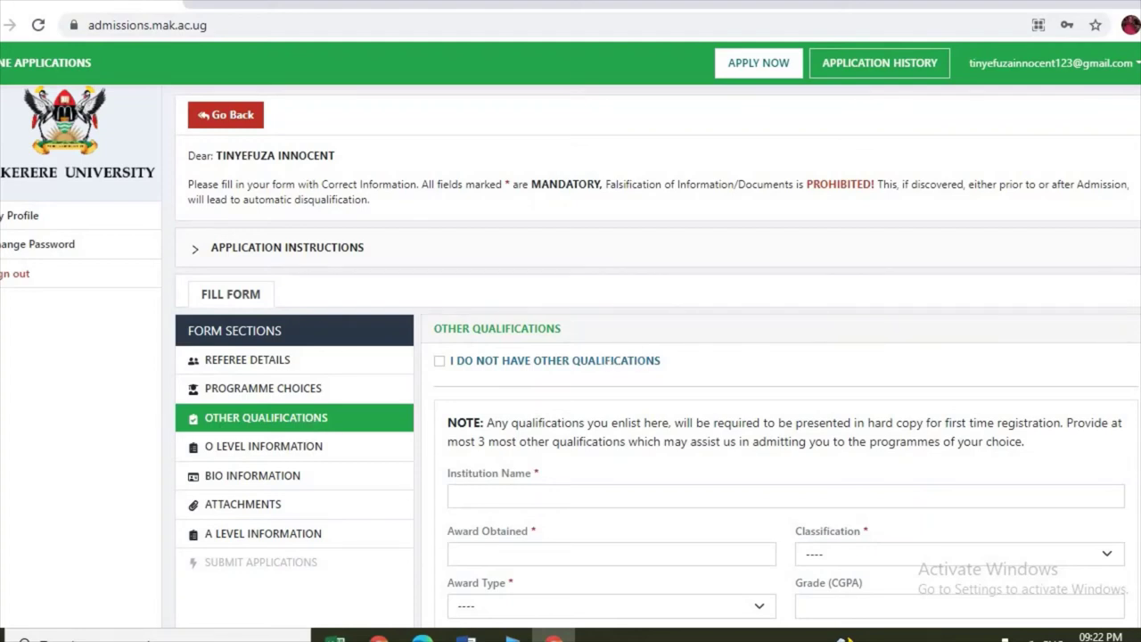
scroll(658, 357, down, 1)
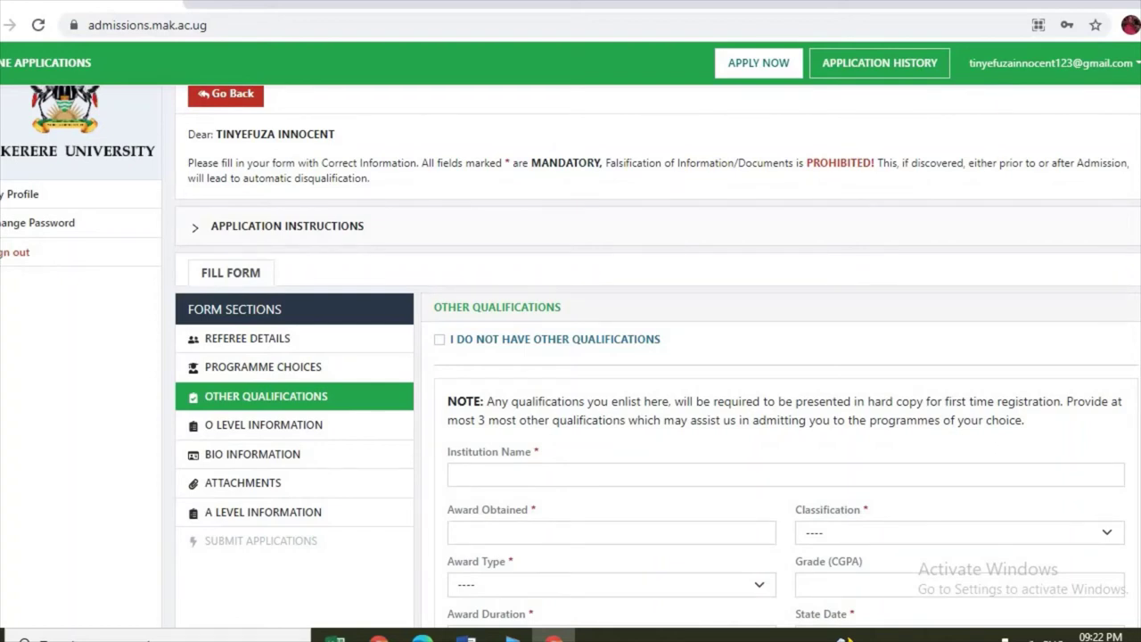
scroll(658, 356, down, 5)
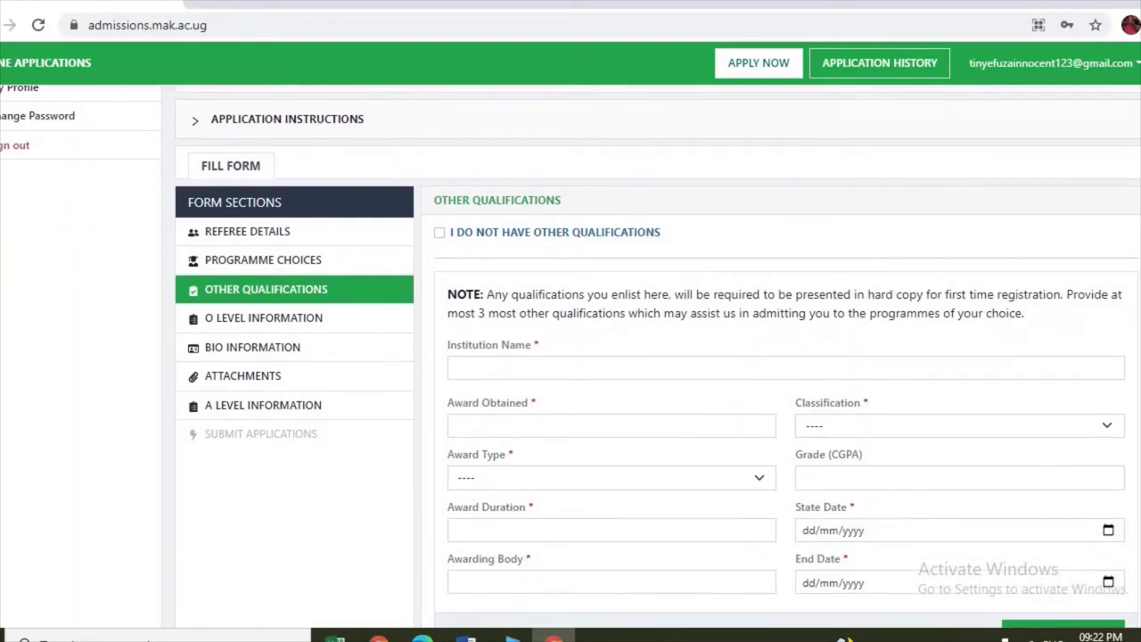
scroll(658, 357, down, 3)
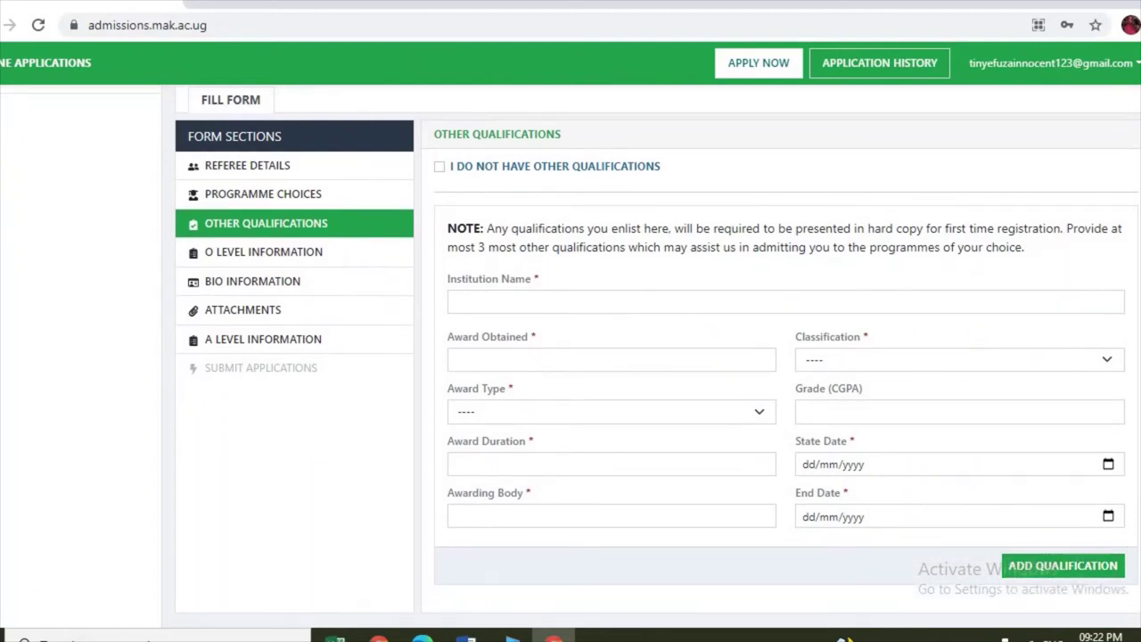
scroll(658, 357, down, 2)
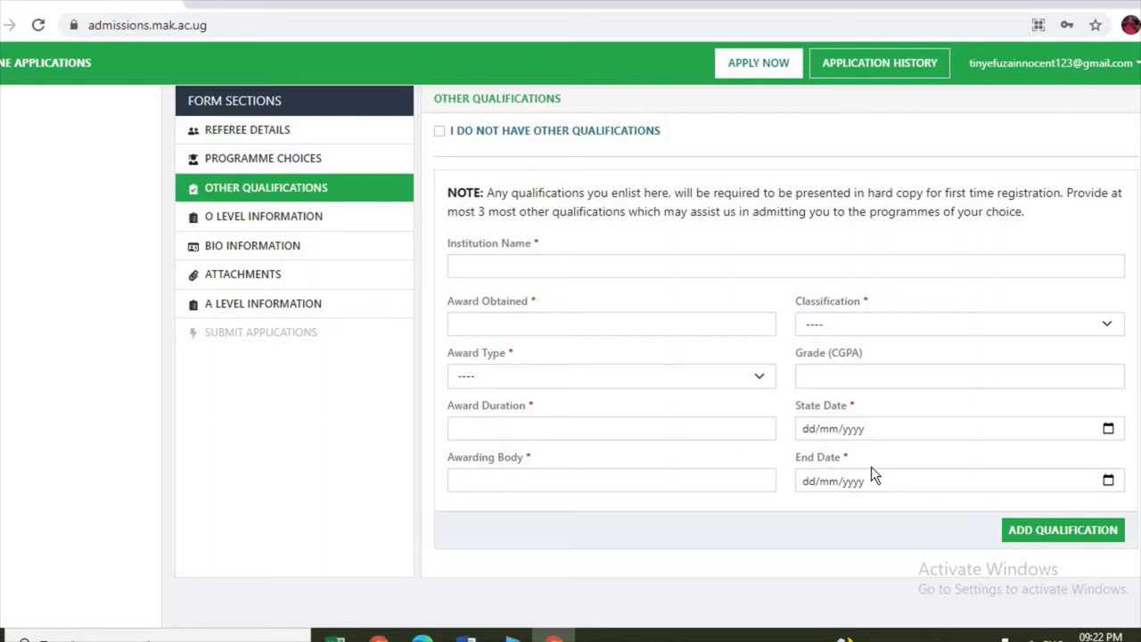
click(945, 323)
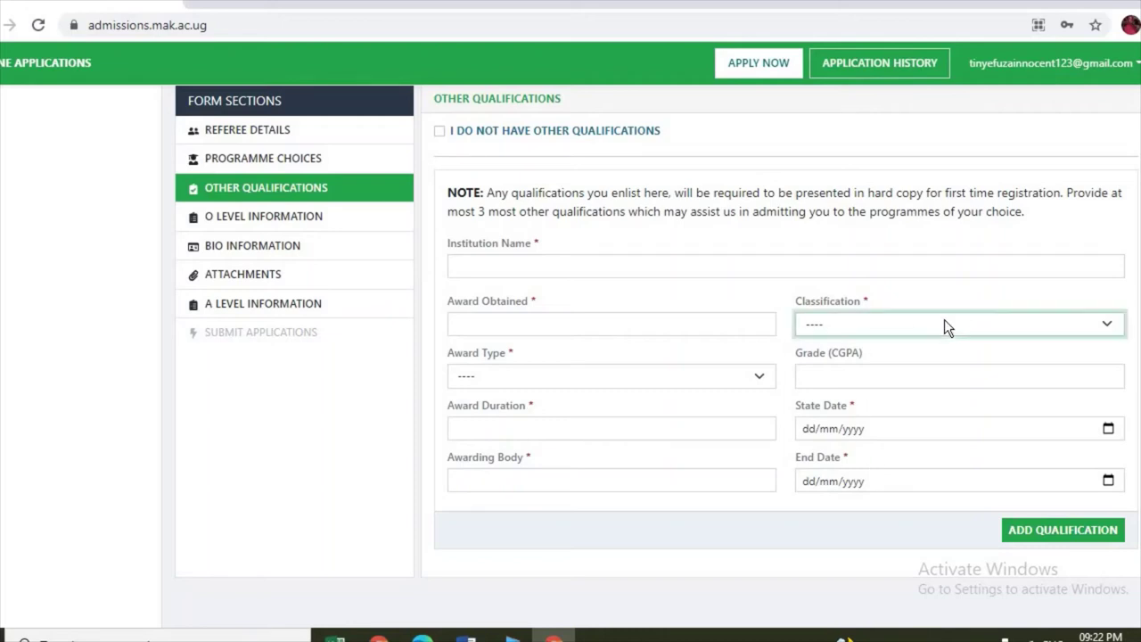
click(1074, 326)
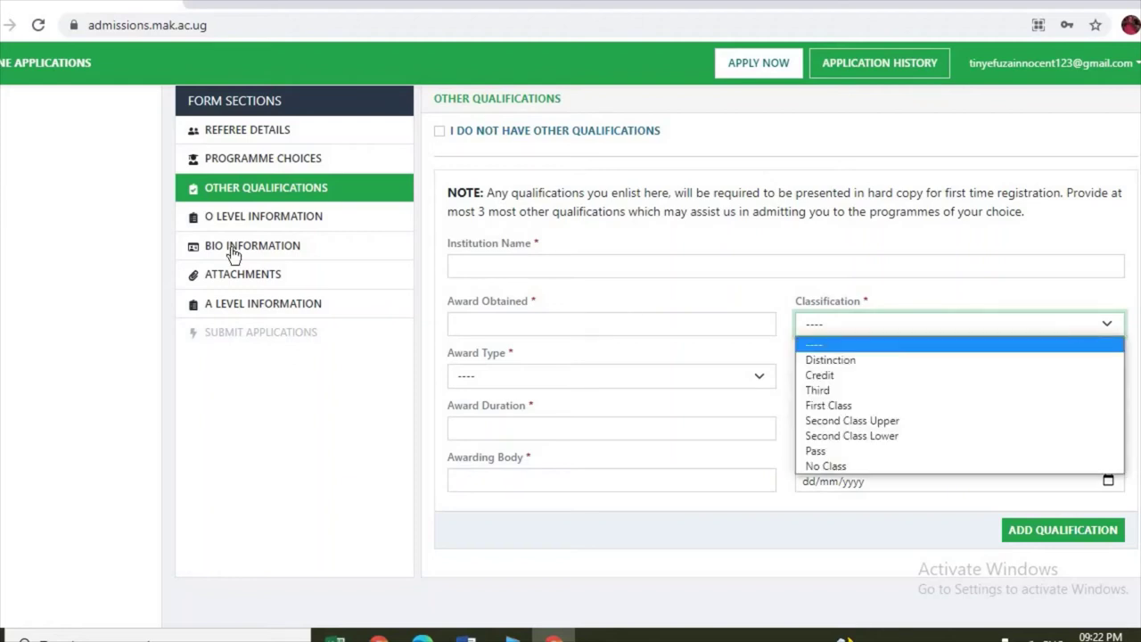
Examine the O Level Information result search fields and the Bio Information section of the application form.
click(317, 225)
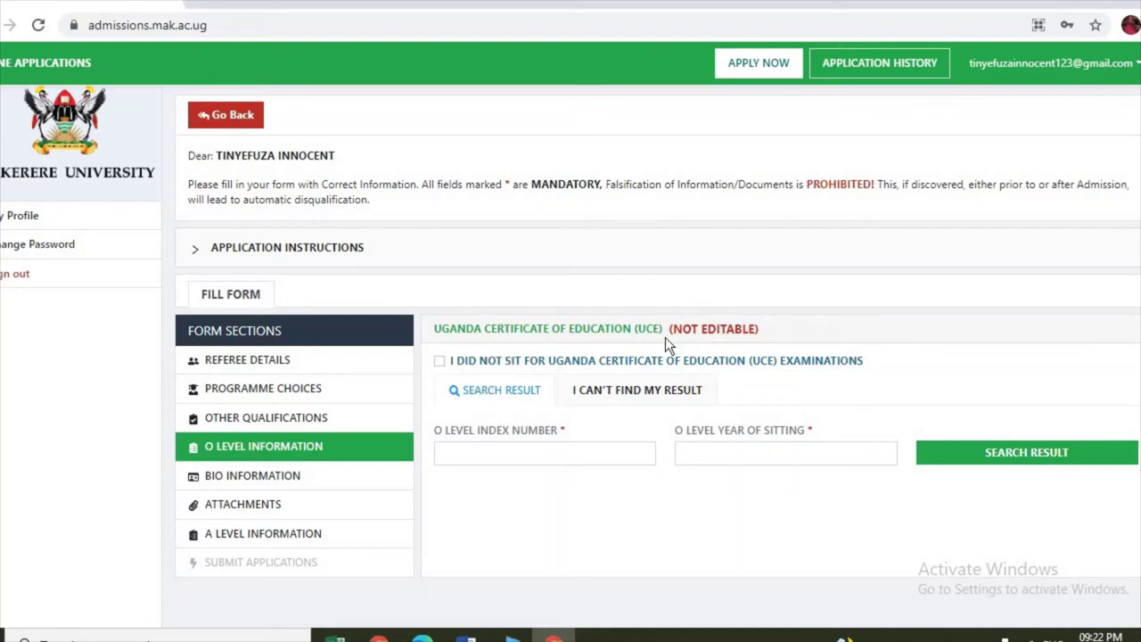
click(549, 459)
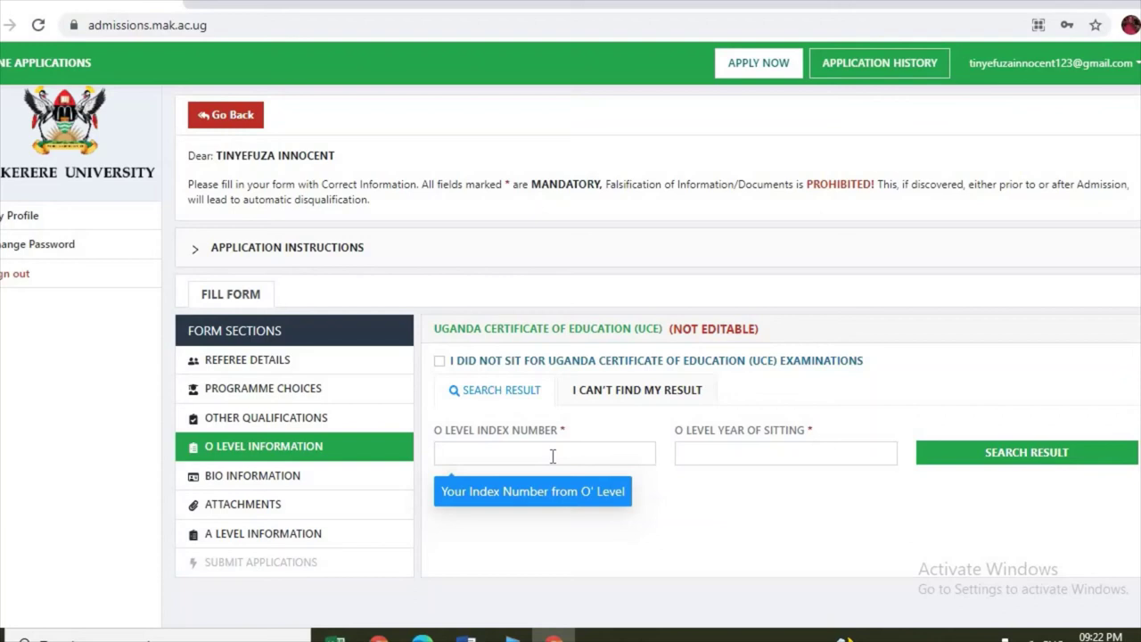
click(240, 487)
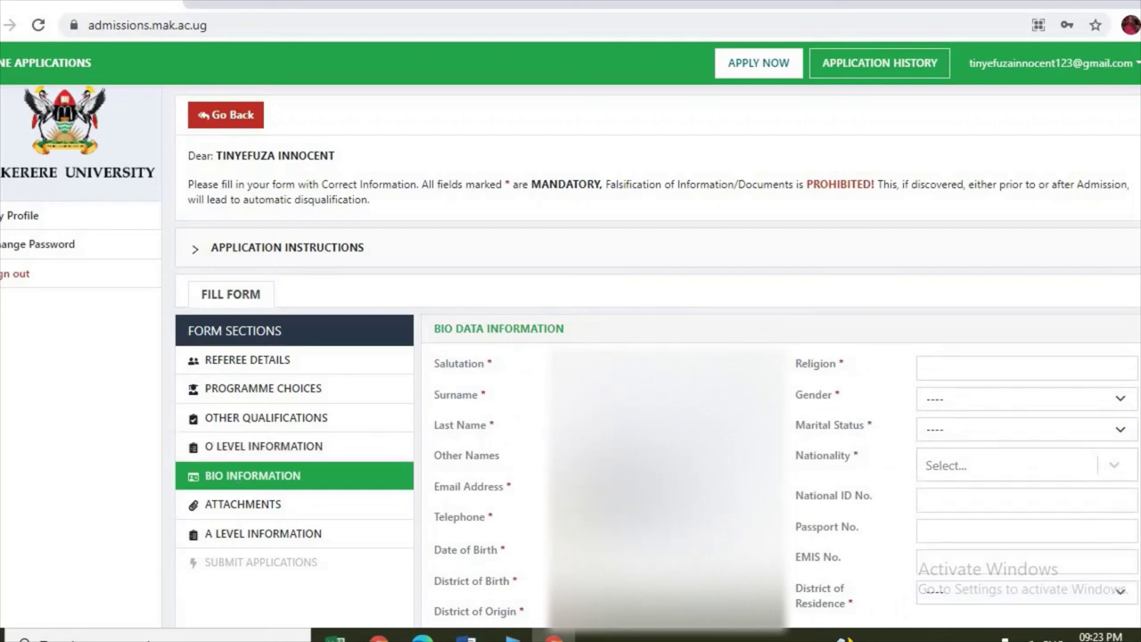
scroll(570, 356, down, 3)
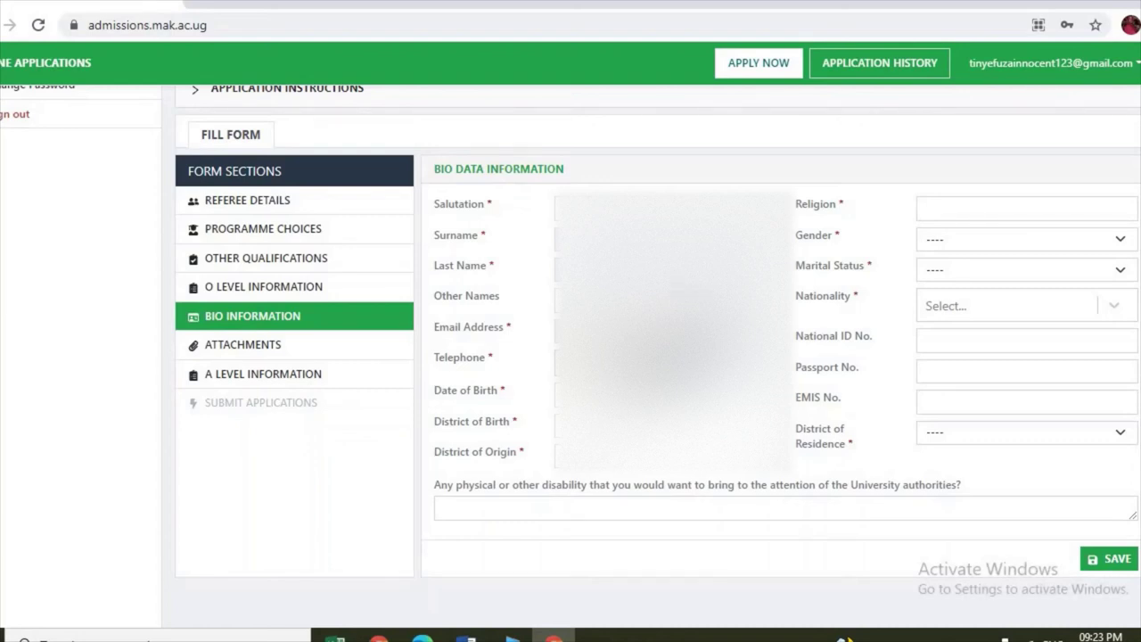
scroll(570, 357, up, 4)
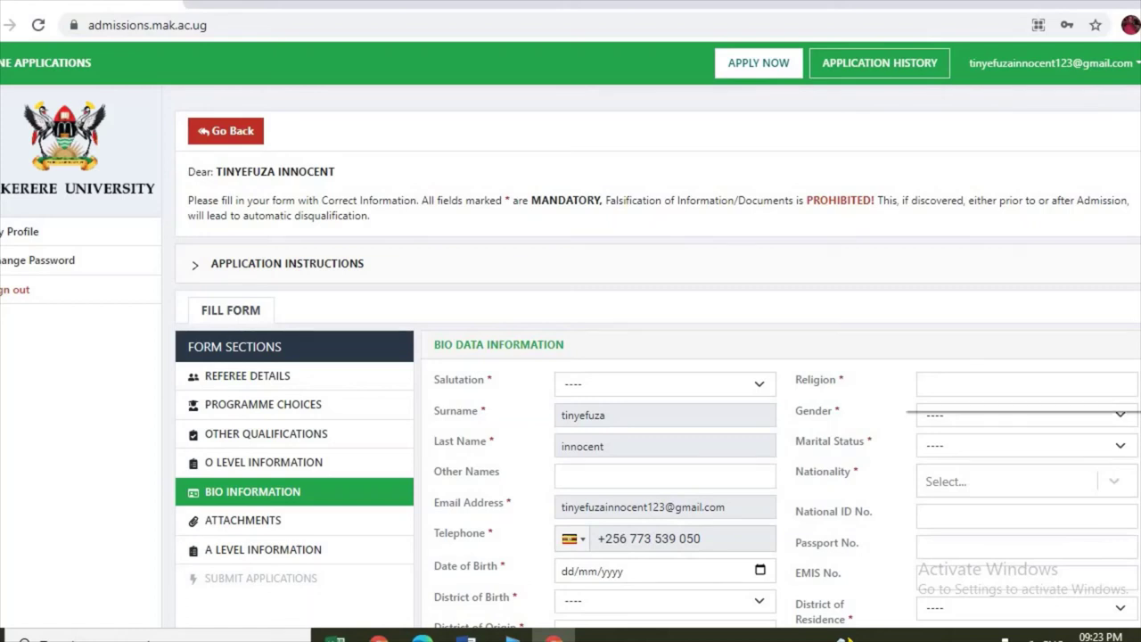
right_click(903, 161)
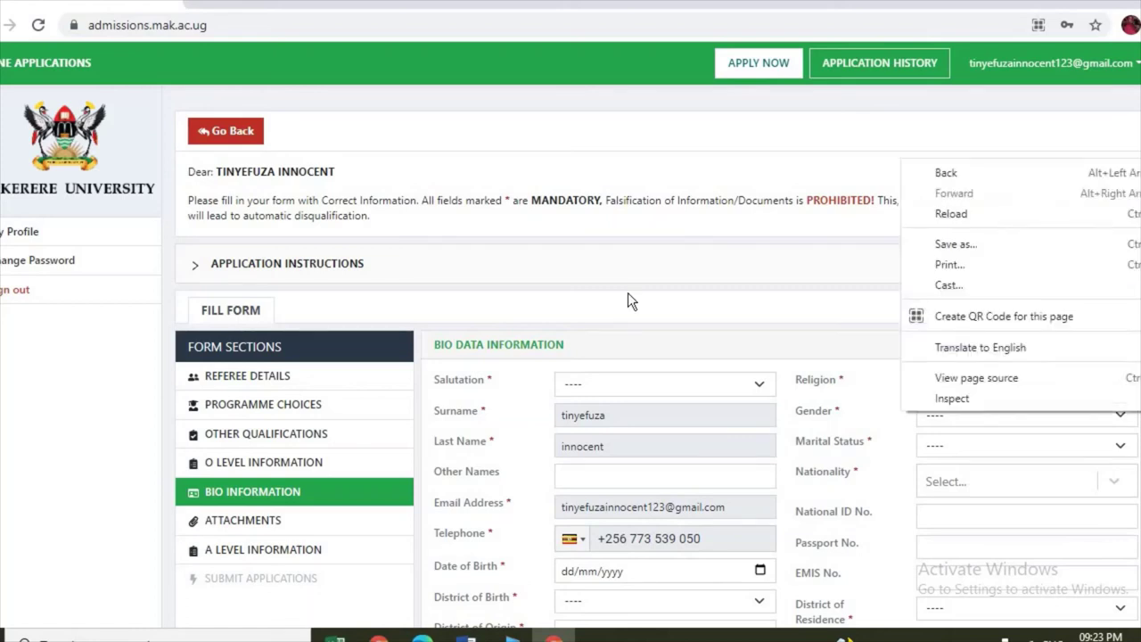
View the Attachments section with its attachment name and PDF upload fields.
click(232, 524)
click(234, 528)
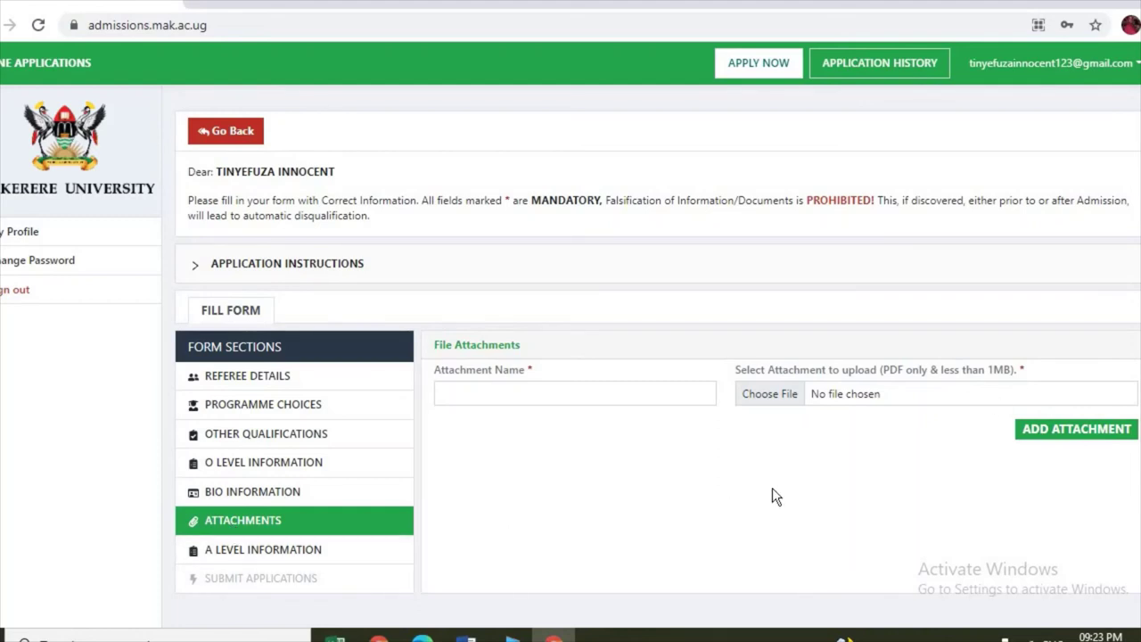
scroll(570, 339, down, 1)
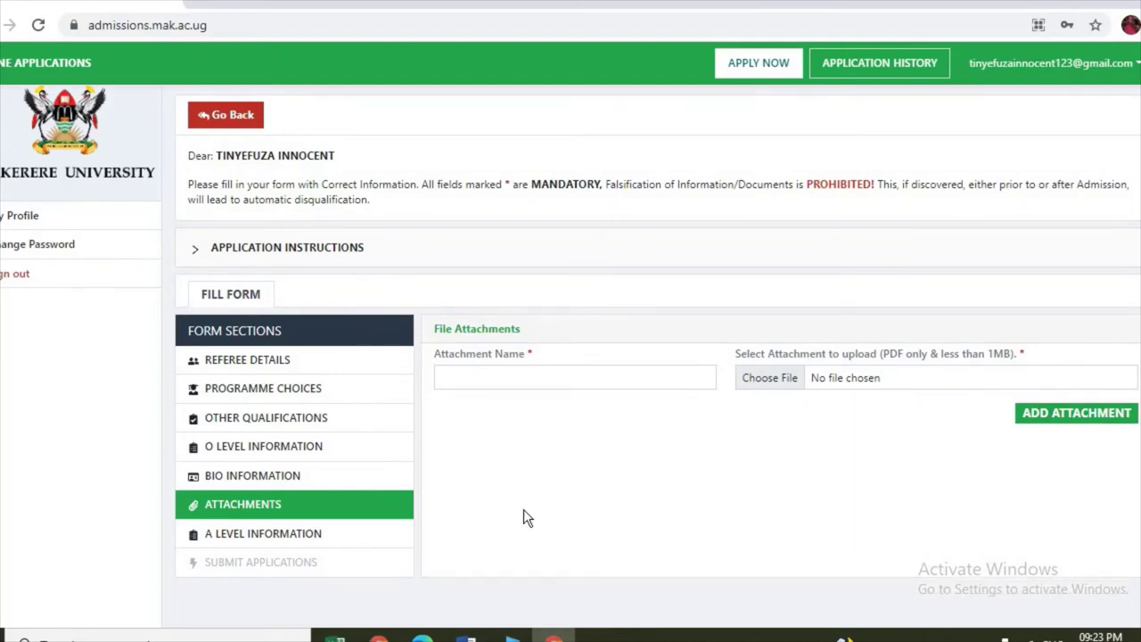
View the A Level Information section with its UACE index number and year of sitting fields.
click(255, 536)
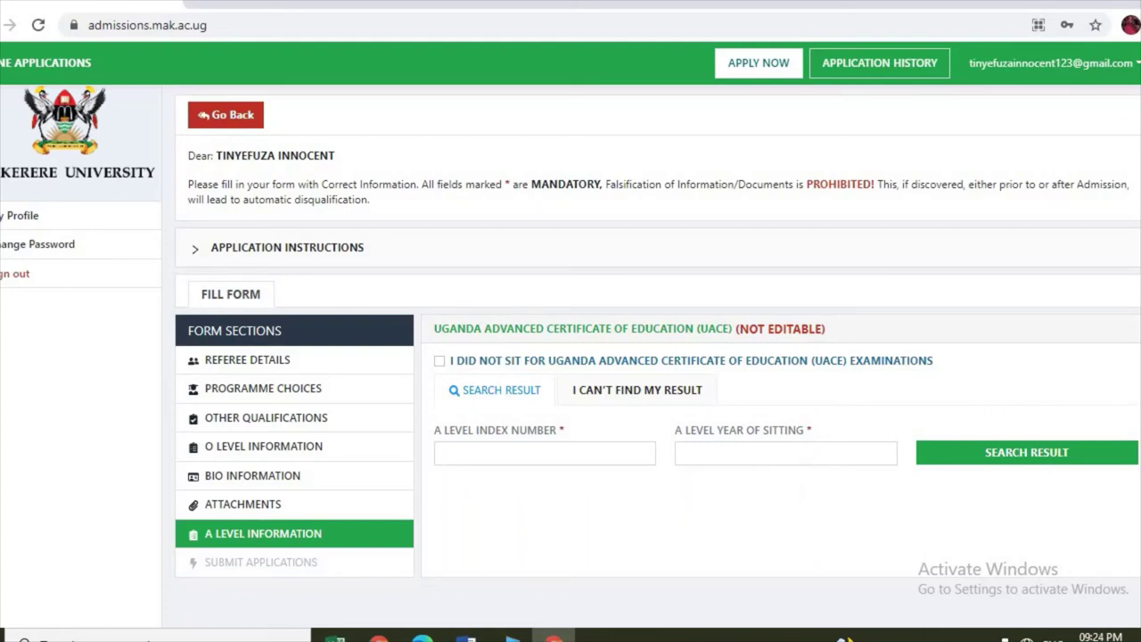
scroll(658, 342, up, 1)
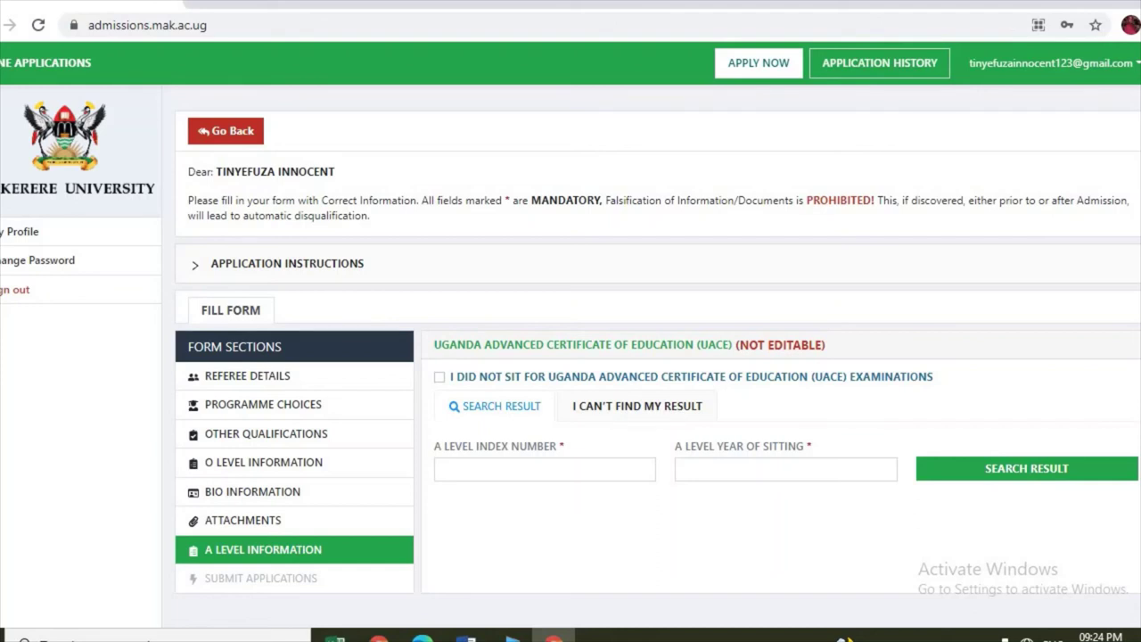
scroll(658, 343, down, 1)
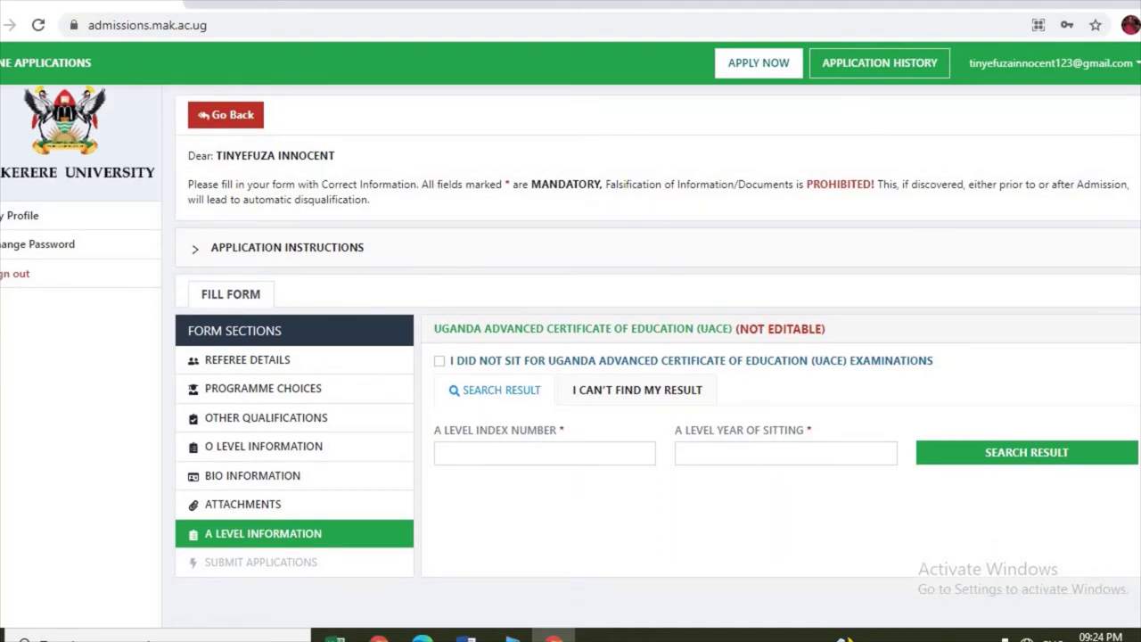
scroll(658, 342, up, 1)
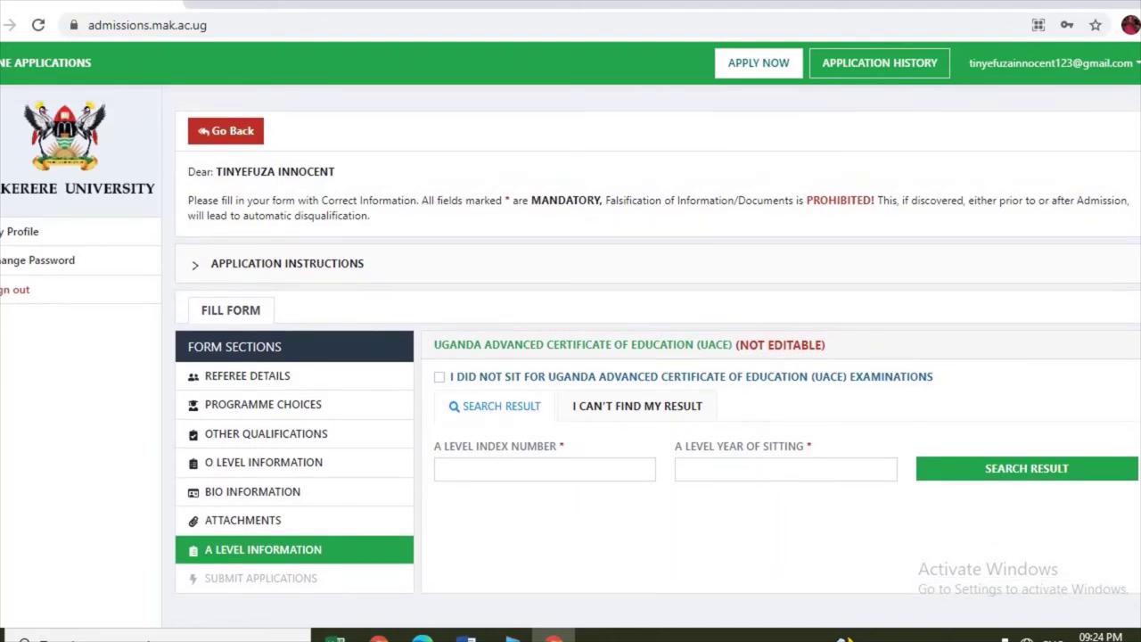
scroll(658, 342, down, 1)
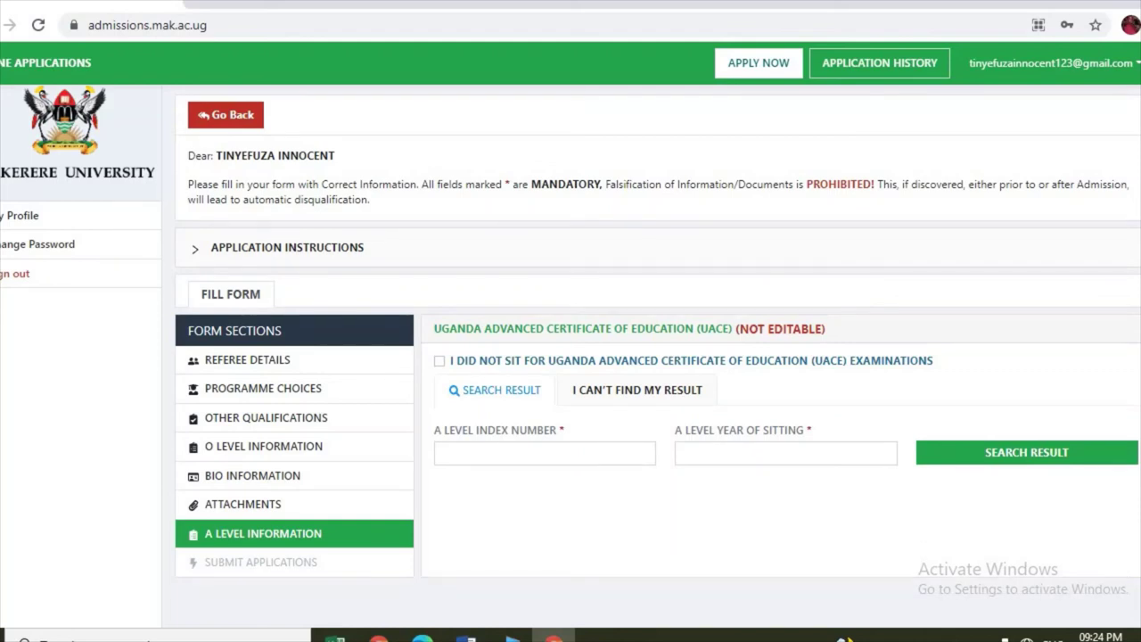